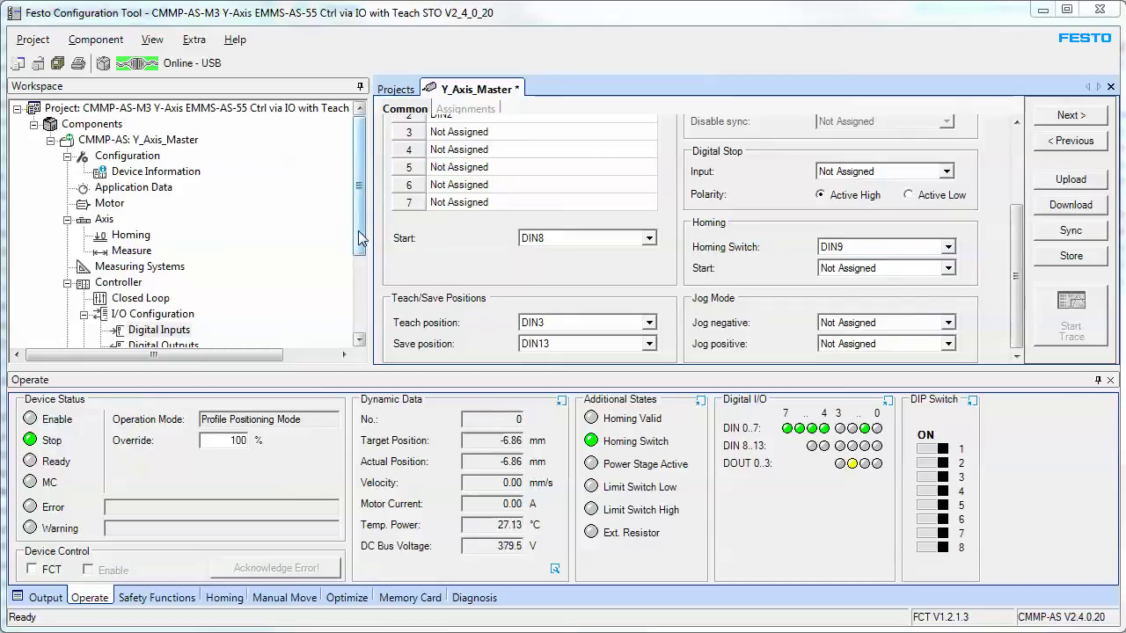
# Step: Show the Record Table with positions 0, 50 and 100 mm at 61 mm/s
pyautogui.moveTo(359, 238); pyautogui.dragTo(370, 334)
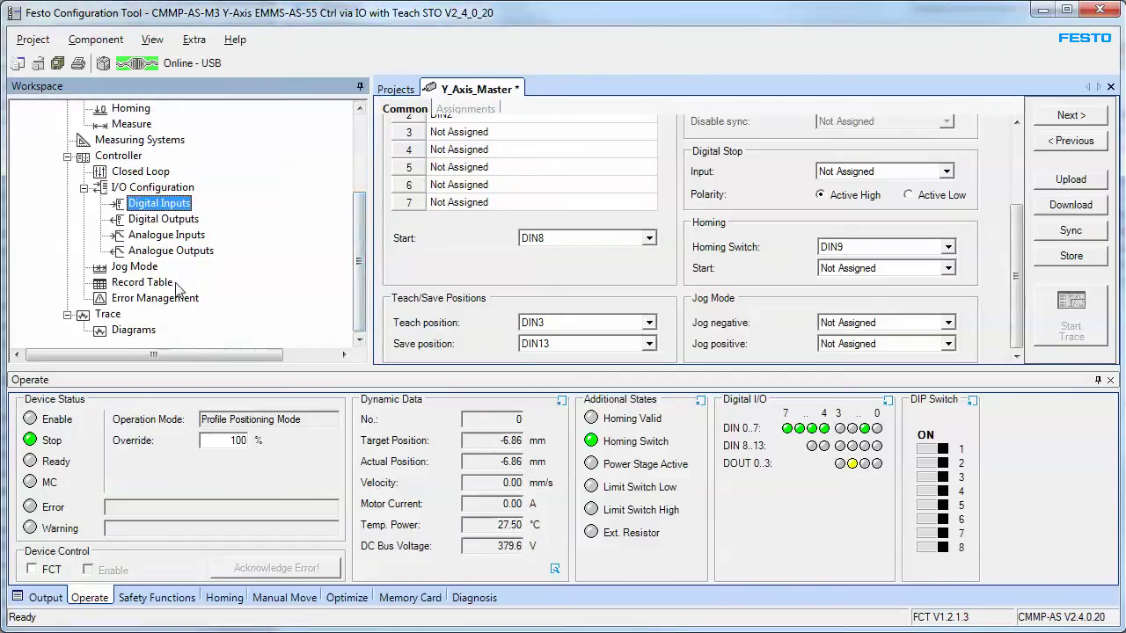
pyautogui.click(143, 282)
pyautogui.moveTo(358, 252); pyautogui.dragTo(358, 173)
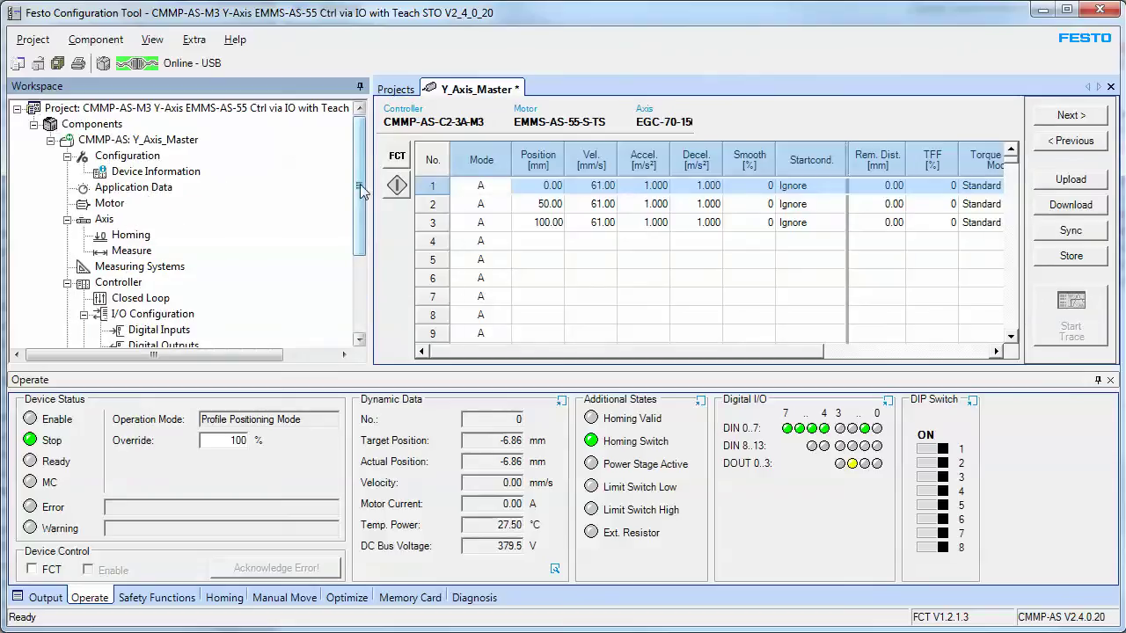
# Step: Review the I/O Configuration summary and the Digital Inputs assignments
pyautogui.click(157, 314)
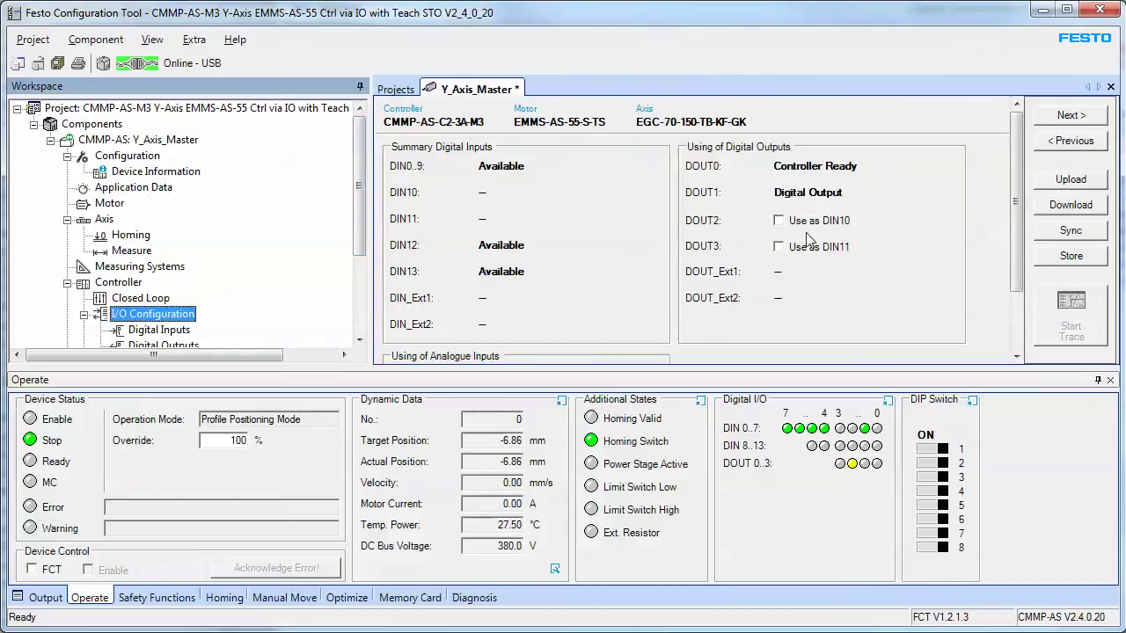
pyautogui.moveTo(1018, 210); pyautogui.dragTo(1020, 266)
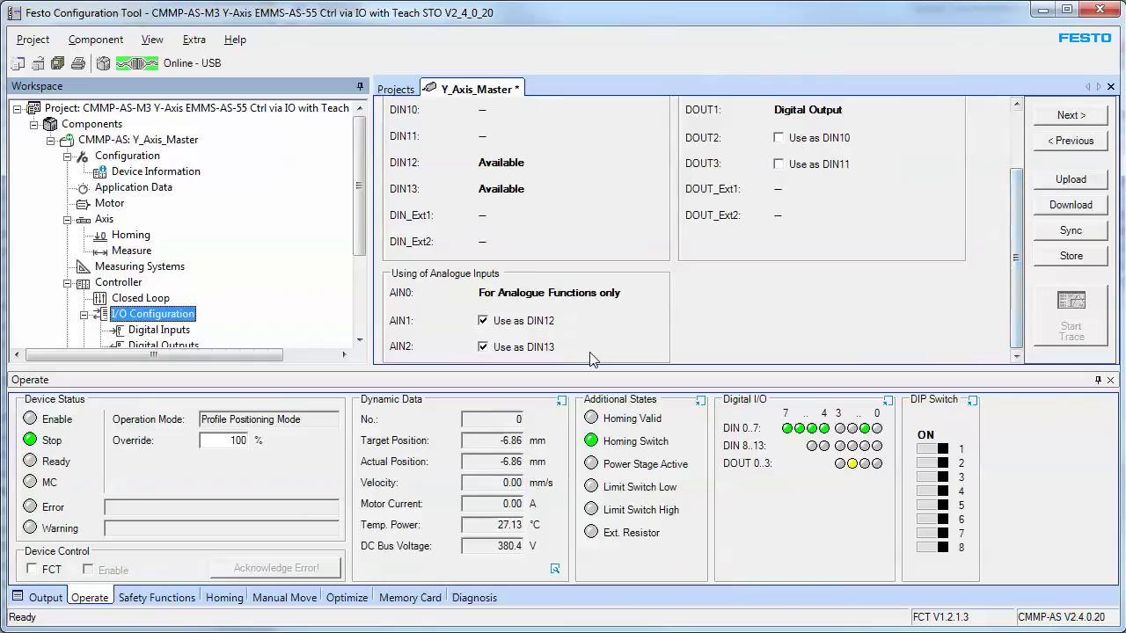
pyautogui.click(158, 330)
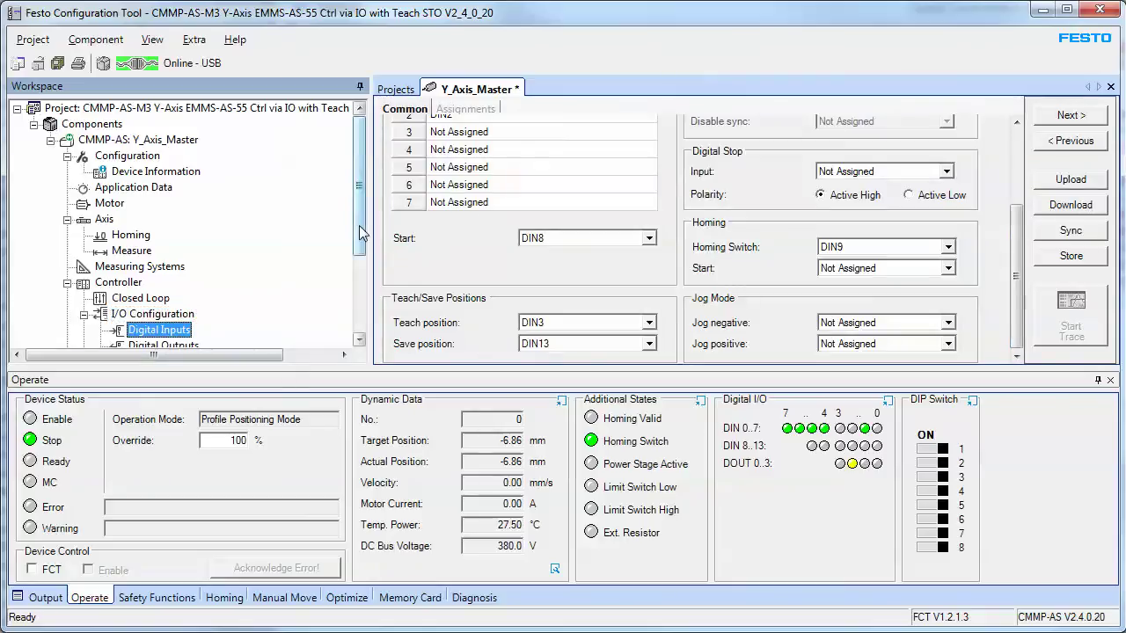
pyautogui.moveTo(361, 232); pyautogui.dragTo(367, 330)
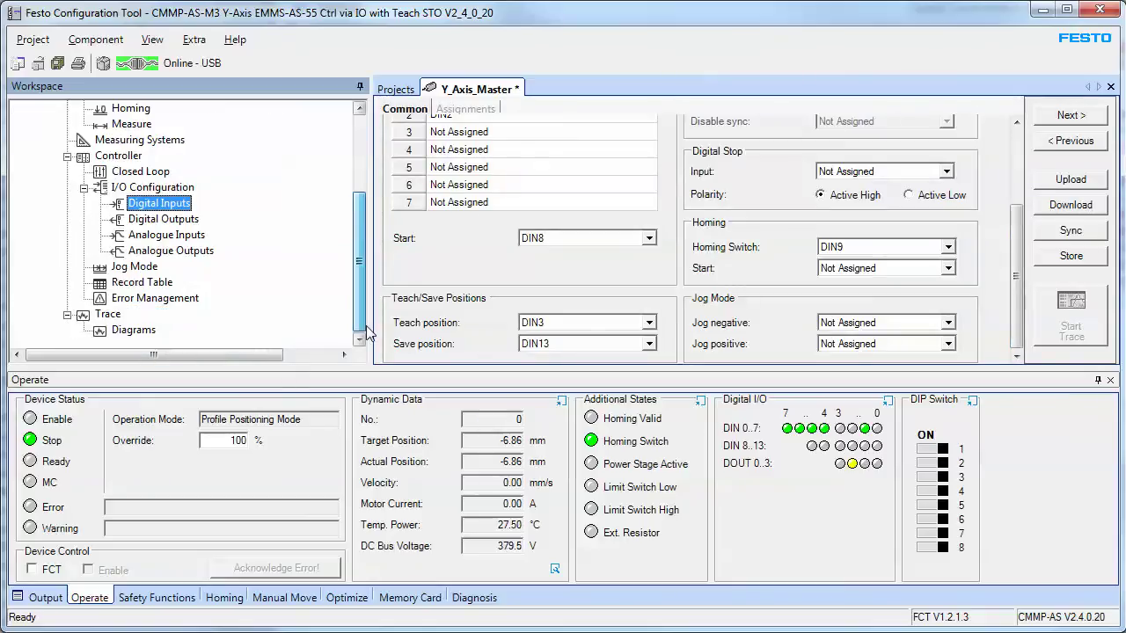
pyautogui.moveTo(368, 330)
pyautogui.mouseDown()
pyautogui.moveTo(363, 254)
pyautogui.moveTo(354, 319)
pyautogui.mouseUp()
pyautogui.click(141, 282)
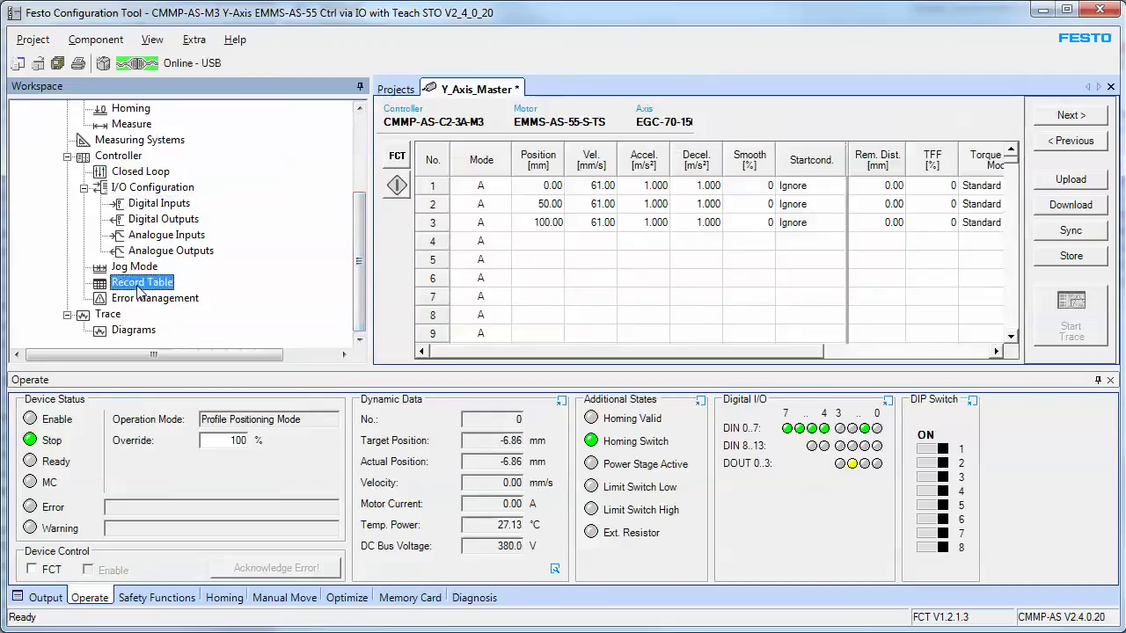
pyautogui.click(535, 188)
pyautogui.click(538, 209)
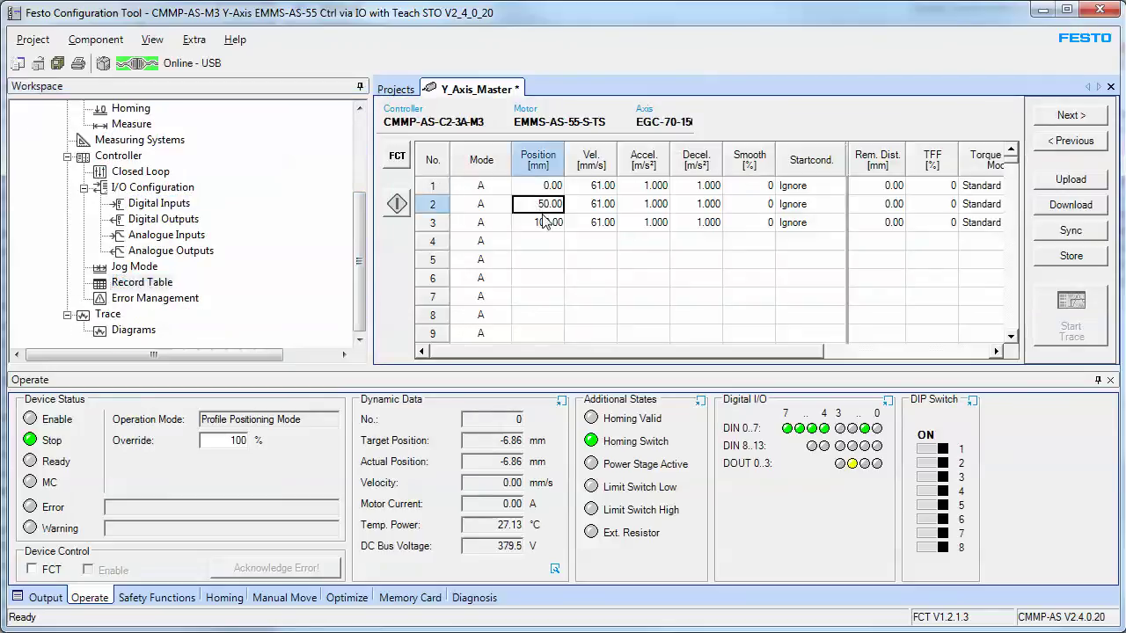
pyautogui.click(542, 222)
pyautogui.click(539, 202)
pyautogui.click(534, 187)
pyautogui.click(536, 206)
pyautogui.click(539, 225)
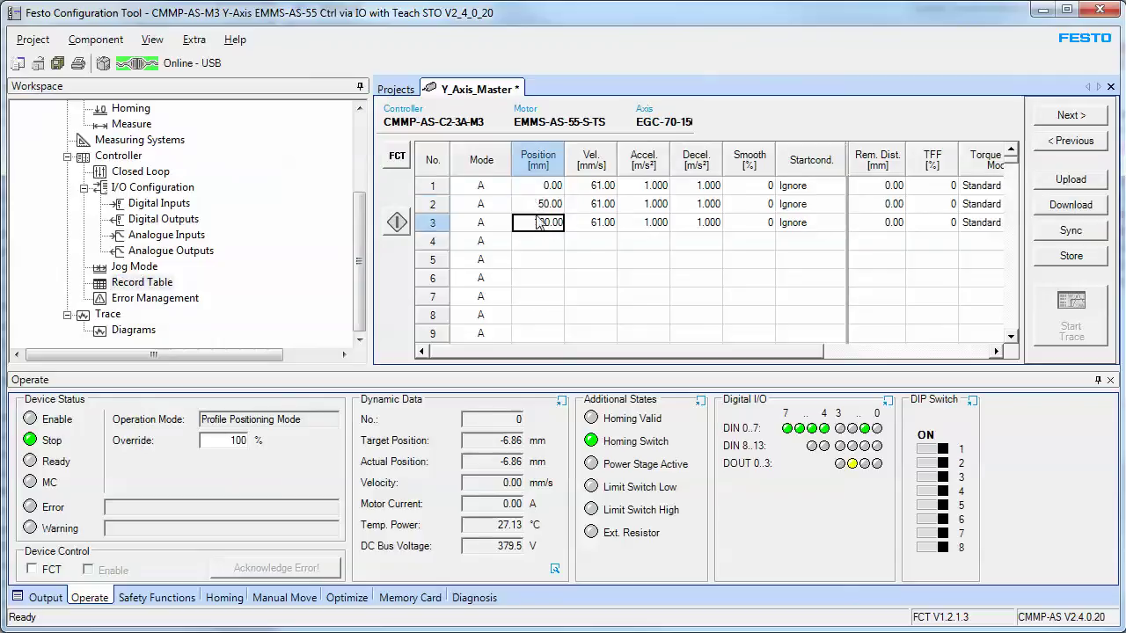
pyautogui.click(538, 206)
pyautogui.click(538, 188)
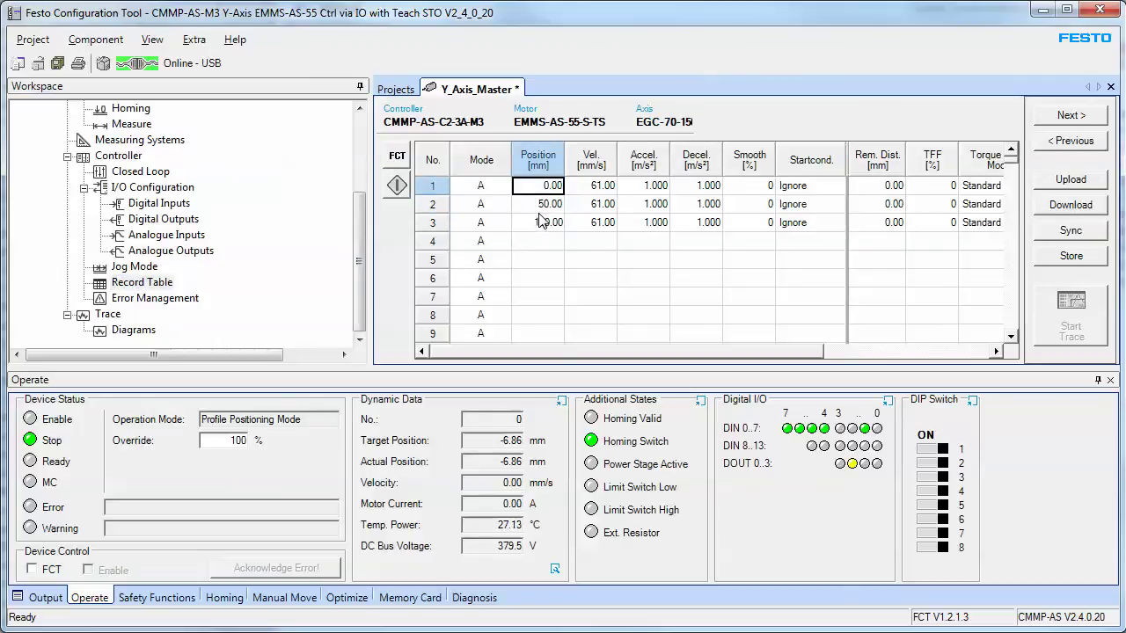
pyautogui.click(537, 205)
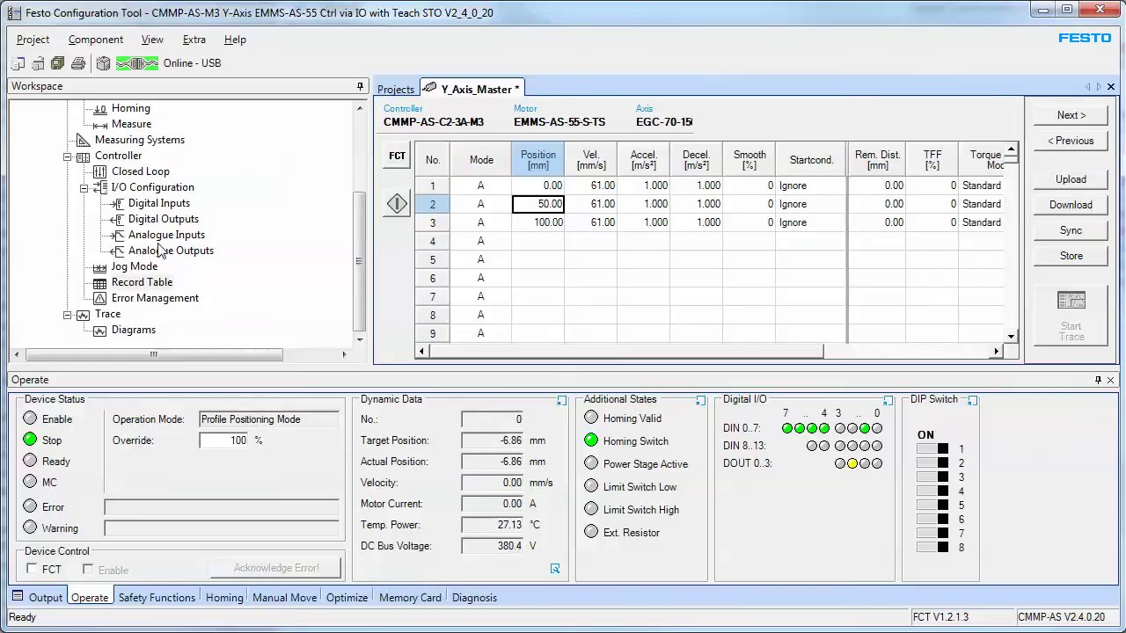
pyautogui.click(158, 204)
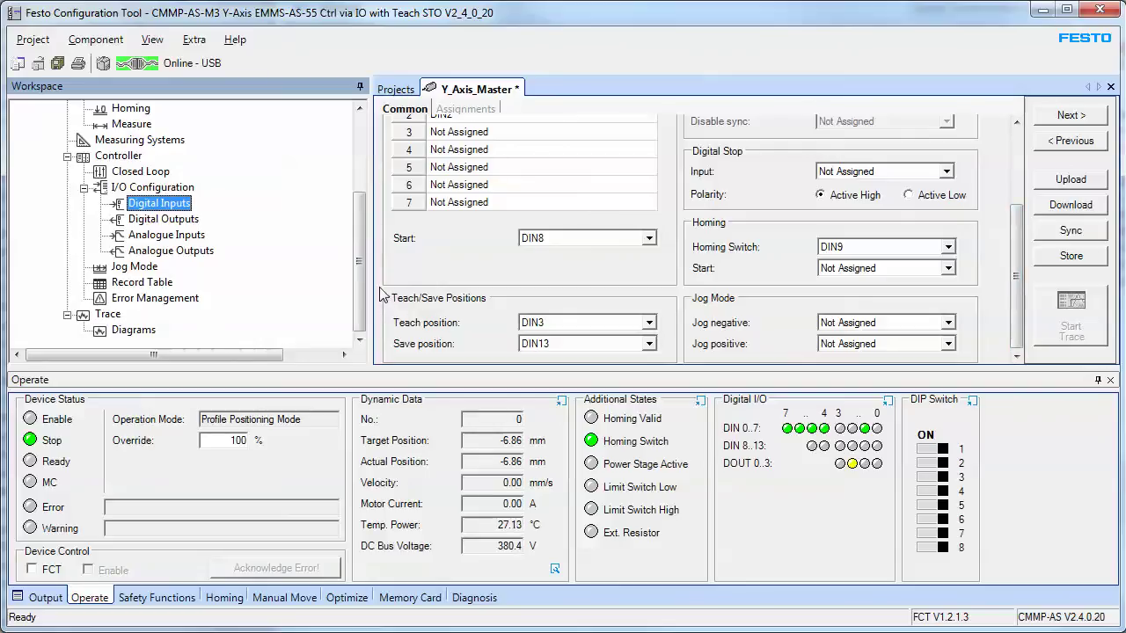
pyautogui.moveTo(1020, 255); pyautogui.dragTo(1019, 326)
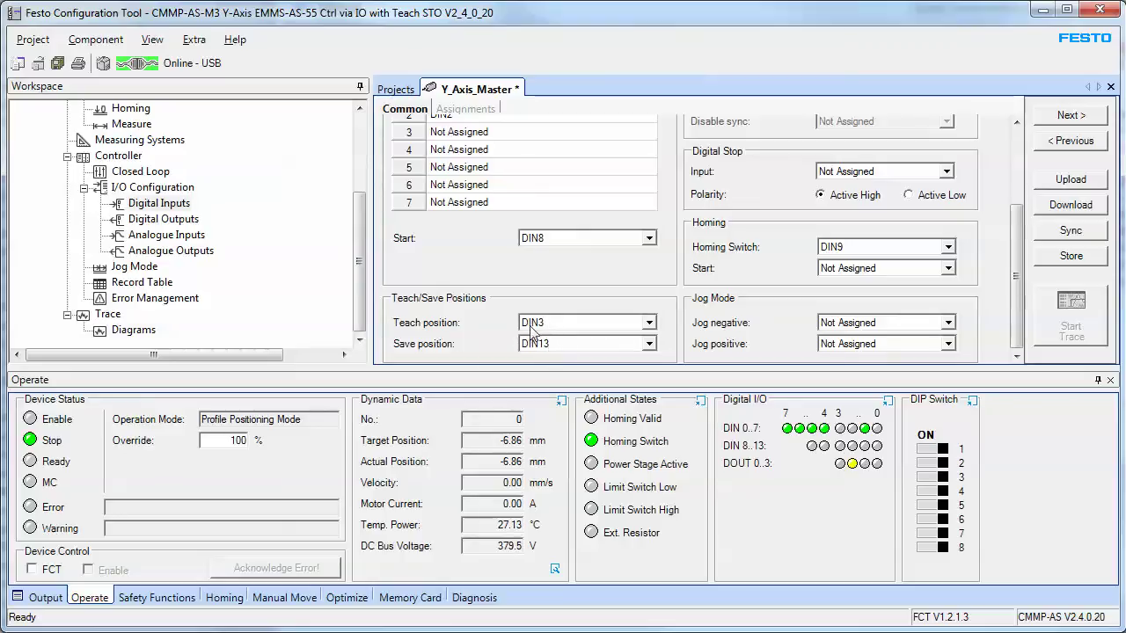
pyautogui.click(141, 283)
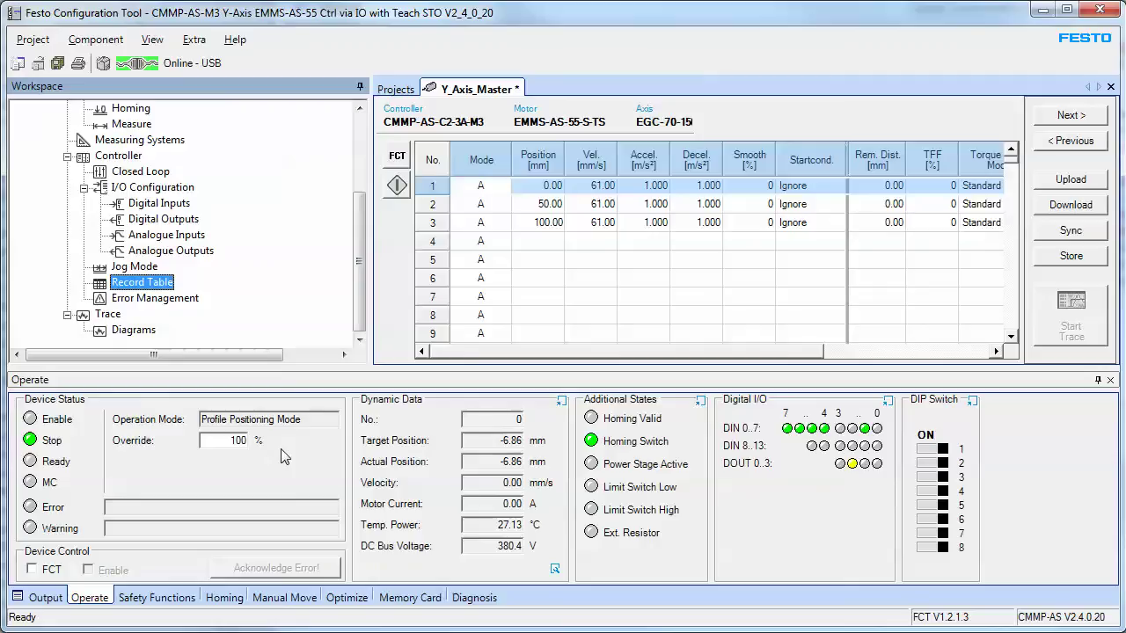
# Step: Run the axis to record 2 at 50.00 mm, then back to record 1 at 0.00 mm
pyautogui.click(479, 440)
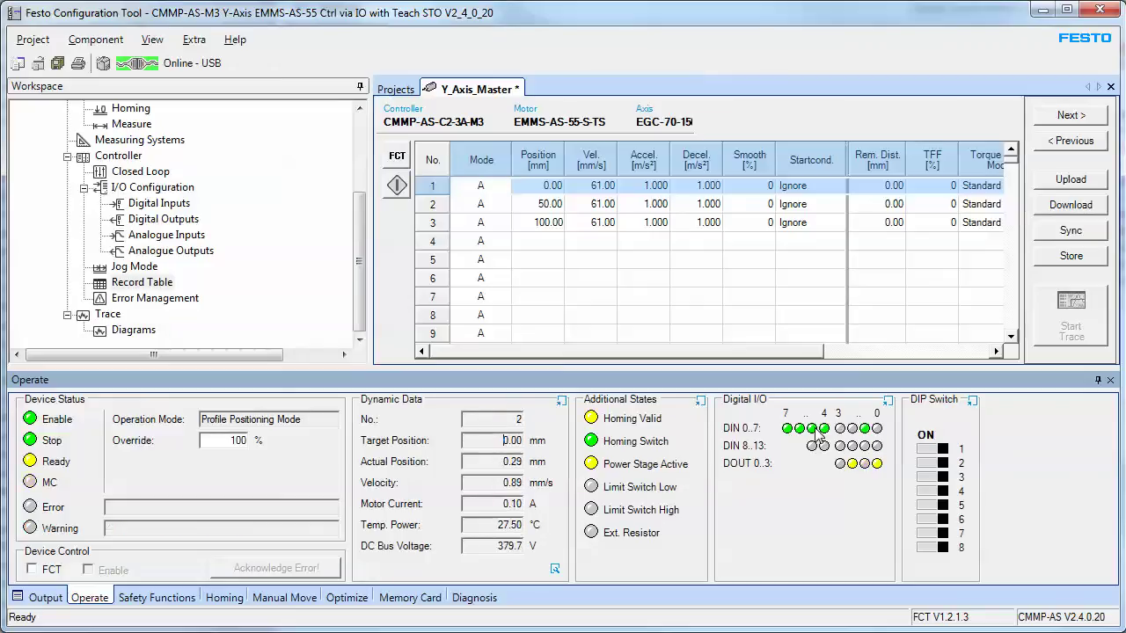
pyautogui.doubleClick(518, 419)
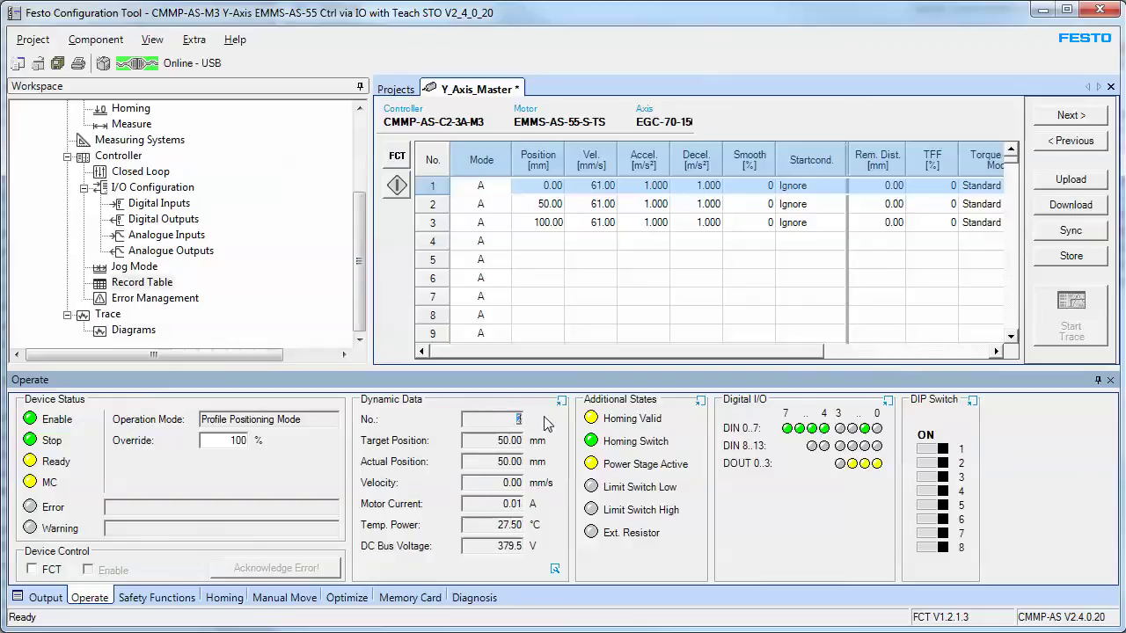
pyautogui.click(439, 207)
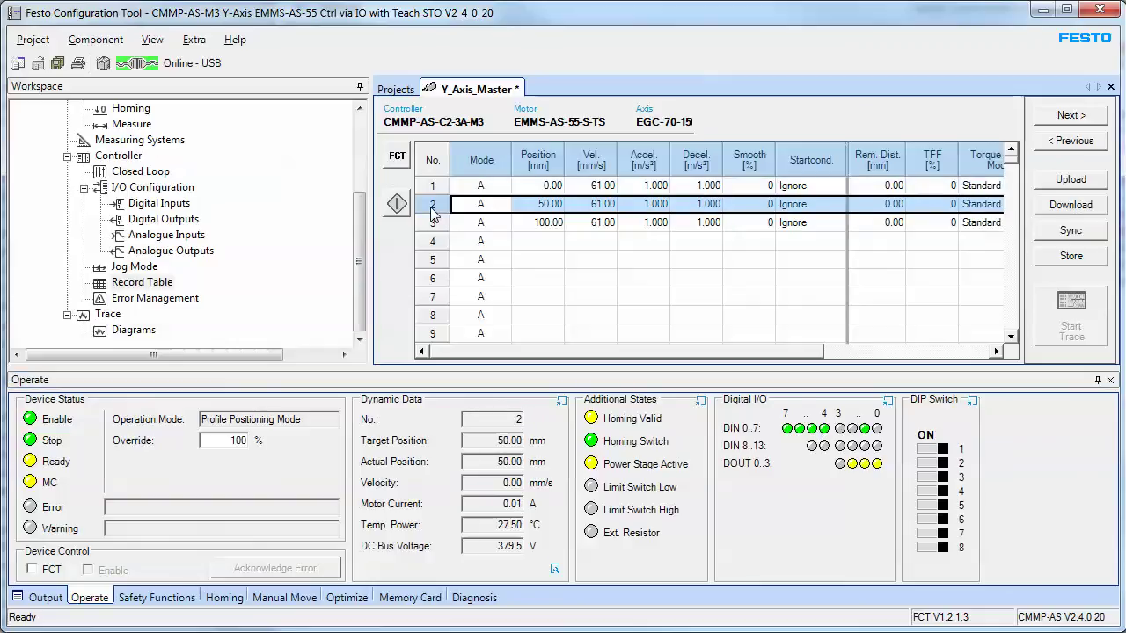
pyautogui.doubleClick(506, 440)
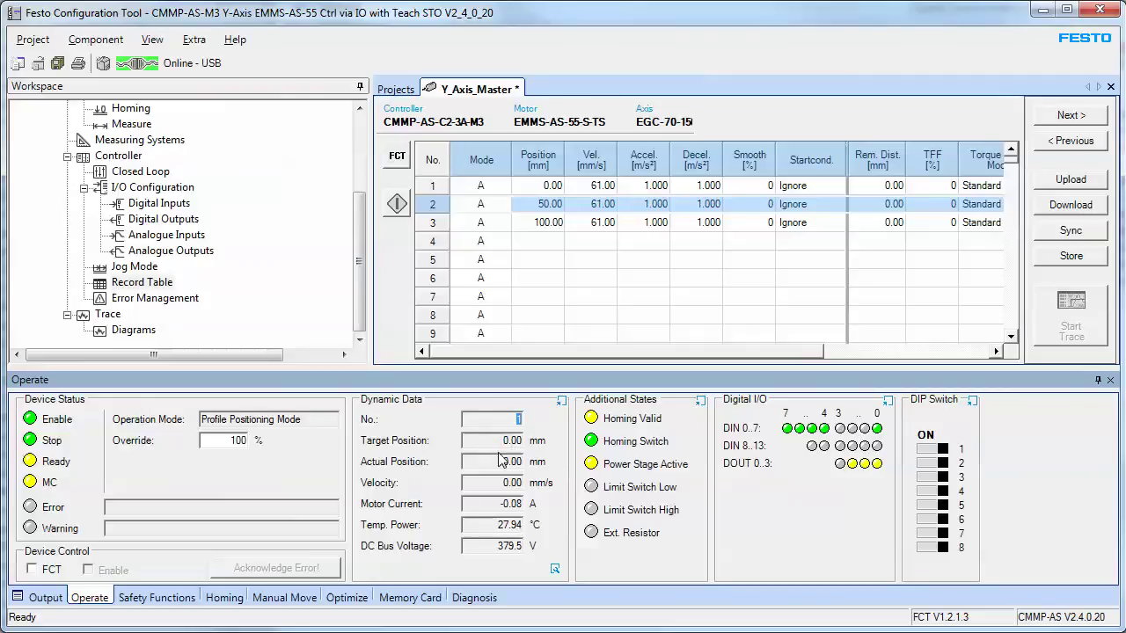
pyautogui.press('Tab')
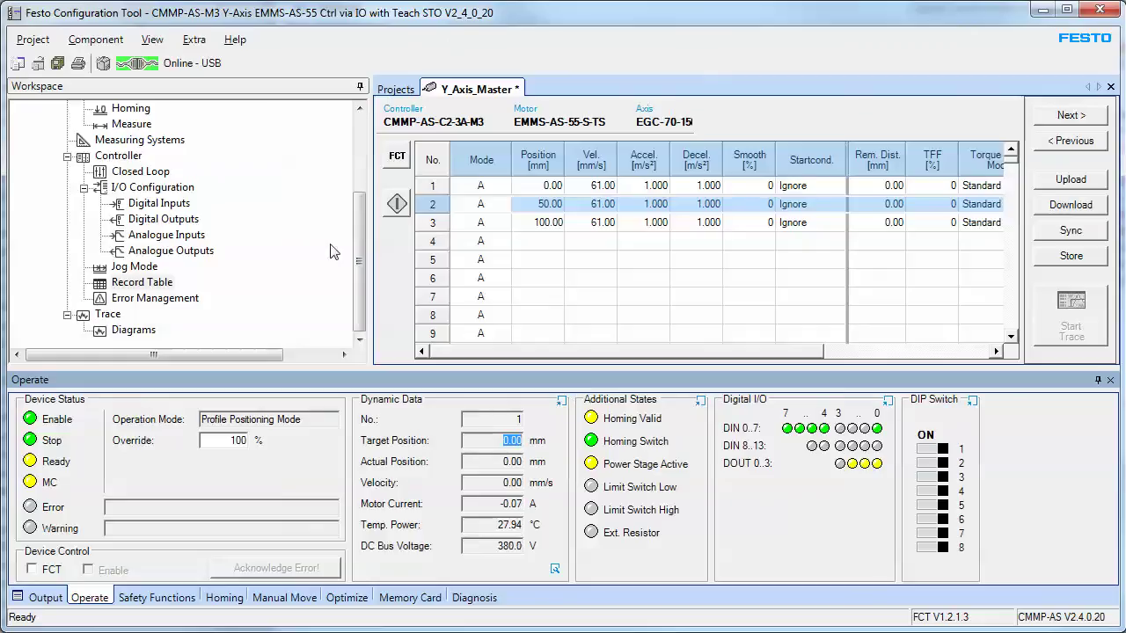
# Step: Show teach on DIN3 and save on DIN13 while the axis is taught to 71.02 mm
pyautogui.click(156, 205)
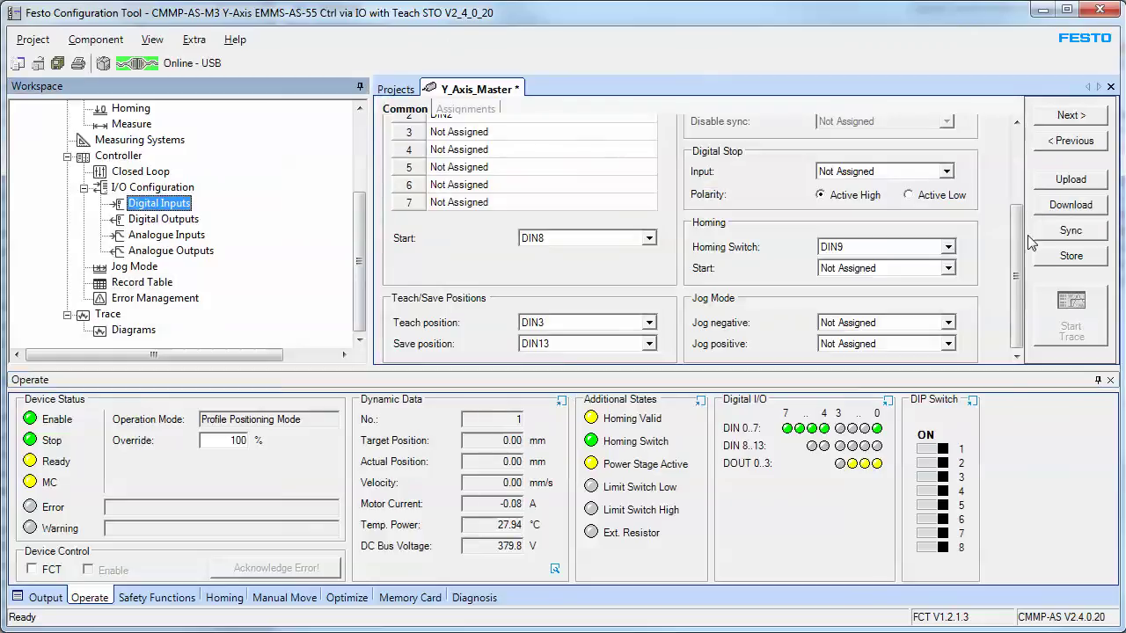
pyautogui.moveTo(1020, 242); pyautogui.dragTo(1036, 136)
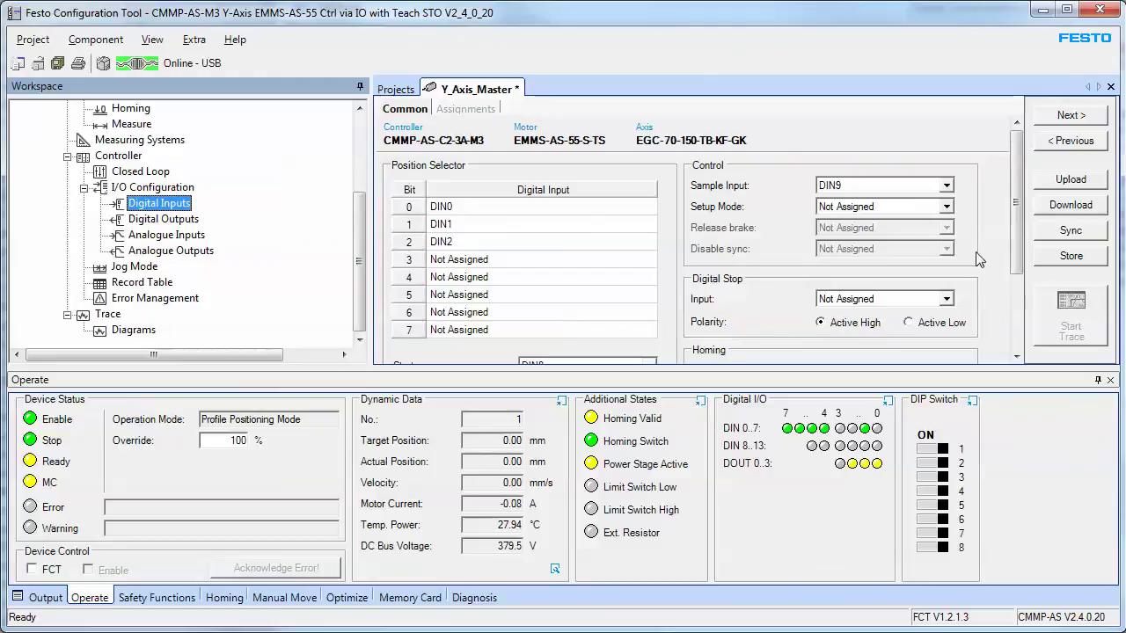
pyautogui.scroll(-3, 979, 260)
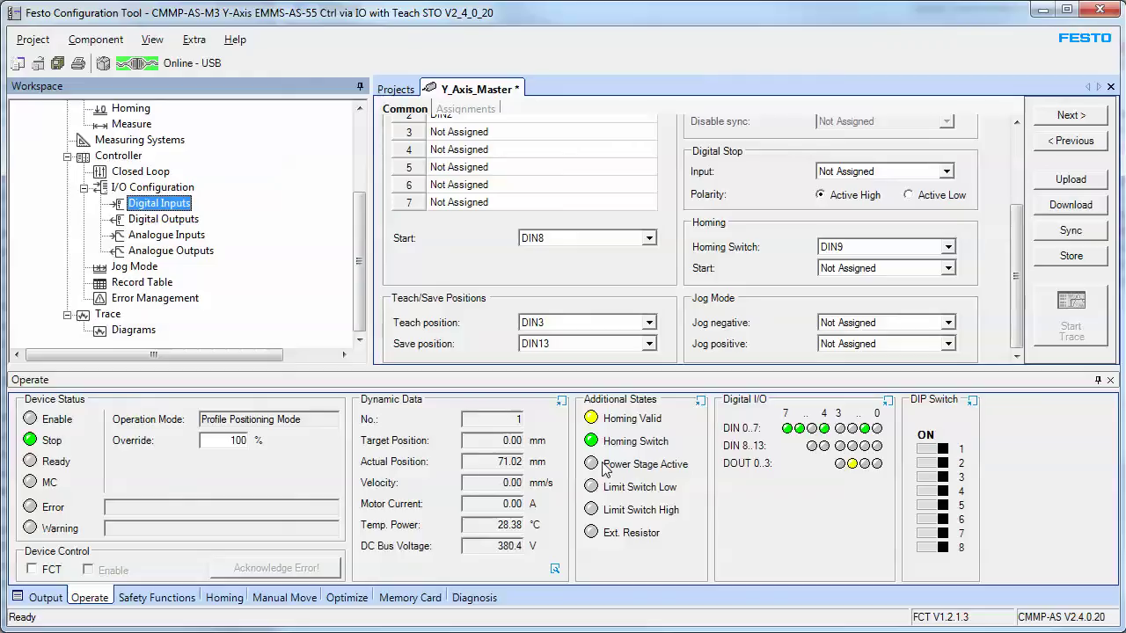
# Step: Confirm the actual position reads 71.02 mm, then return to the Record Table
pyautogui.doubleClick(508, 461)
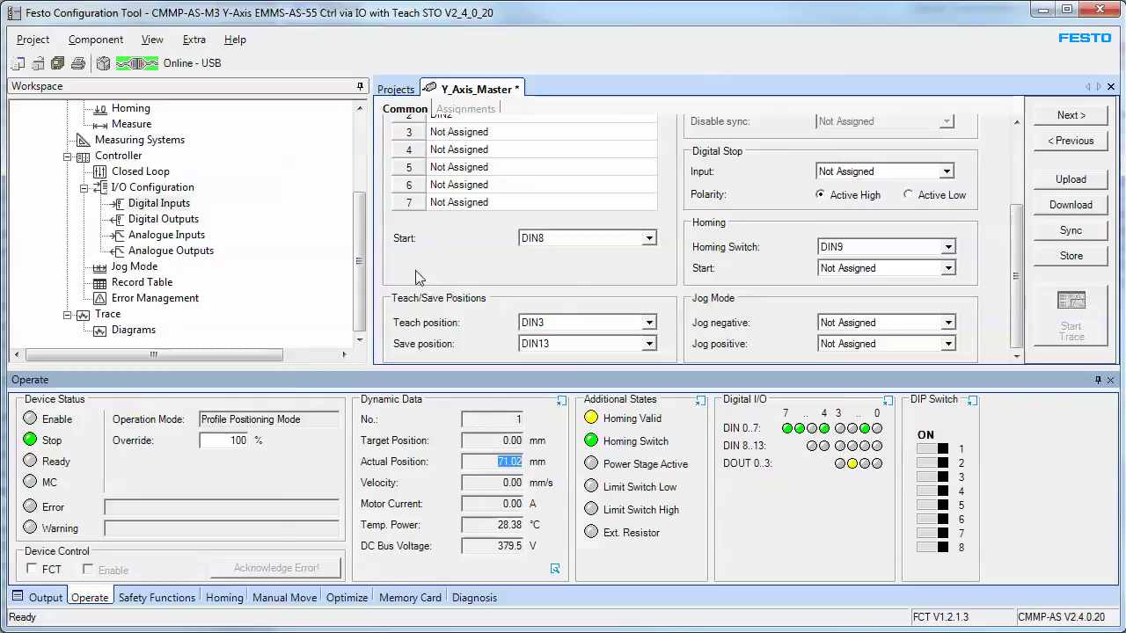
pyautogui.click(162, 283)
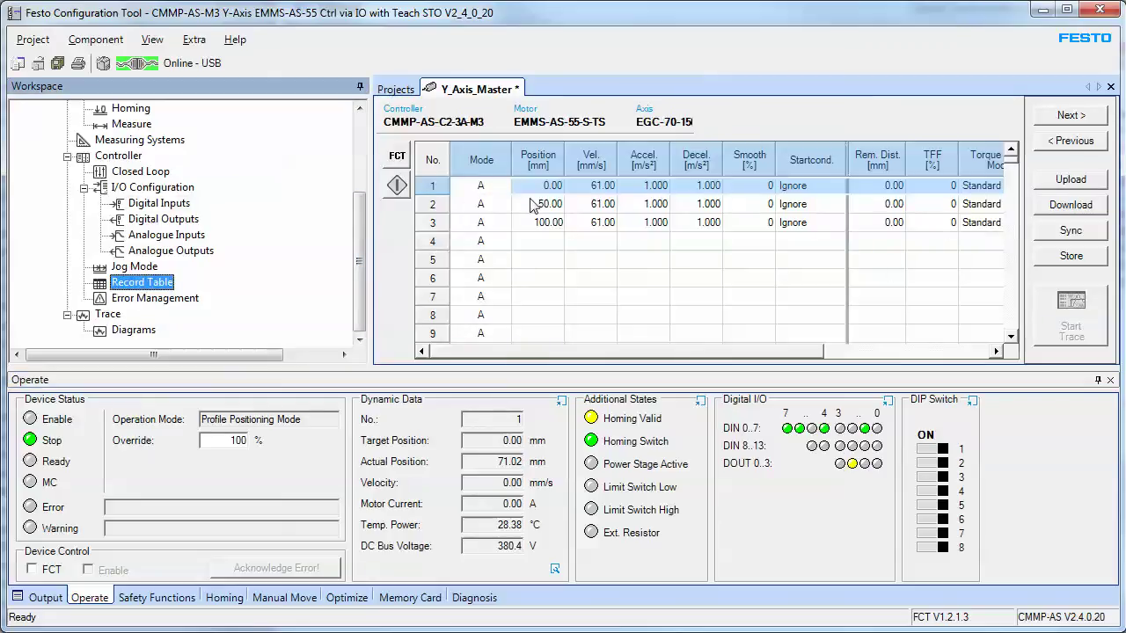
# Step: Upload the device data so record 2 reads 71.02 mm, and run record 2 there
pyautogui.click(472, 207)
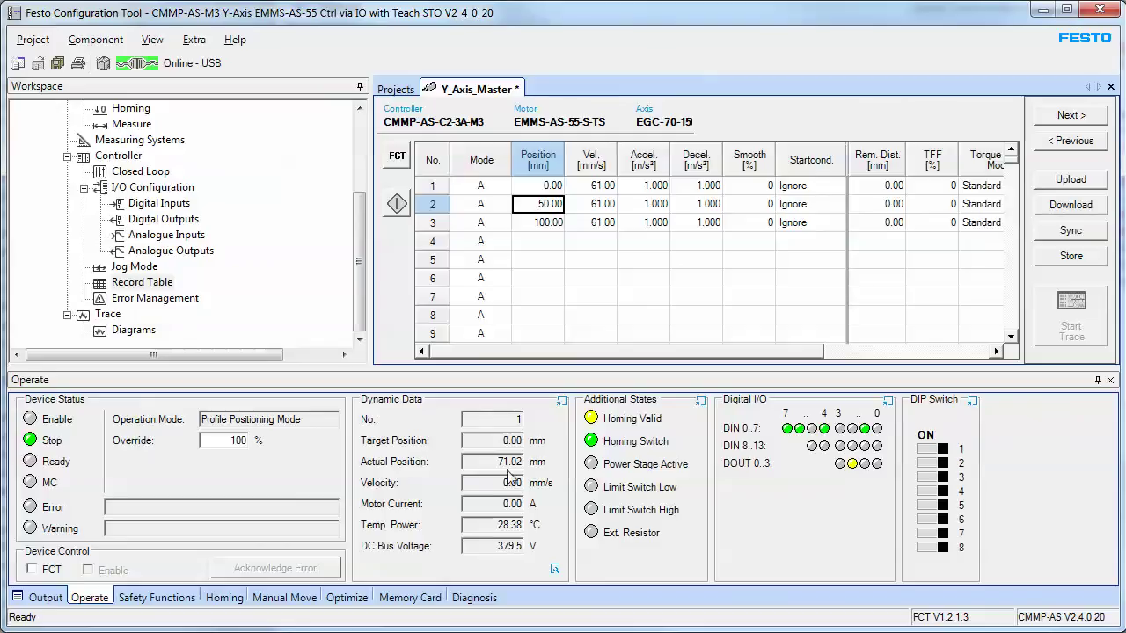
pyautogui.click(1080, 182)
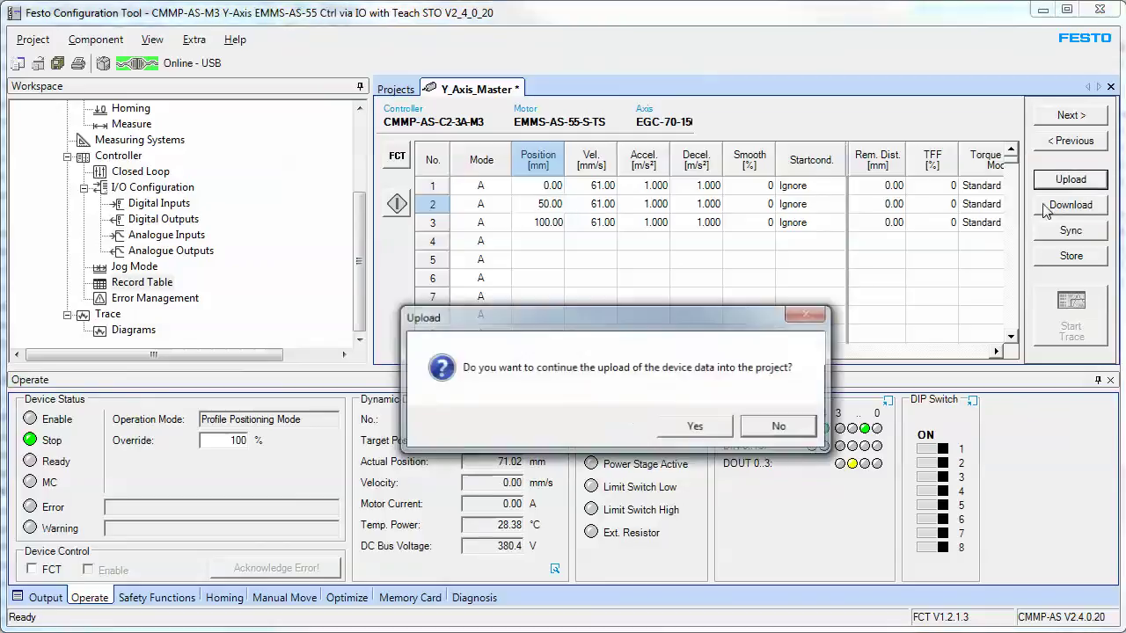
pyautogui.click(688, 426)
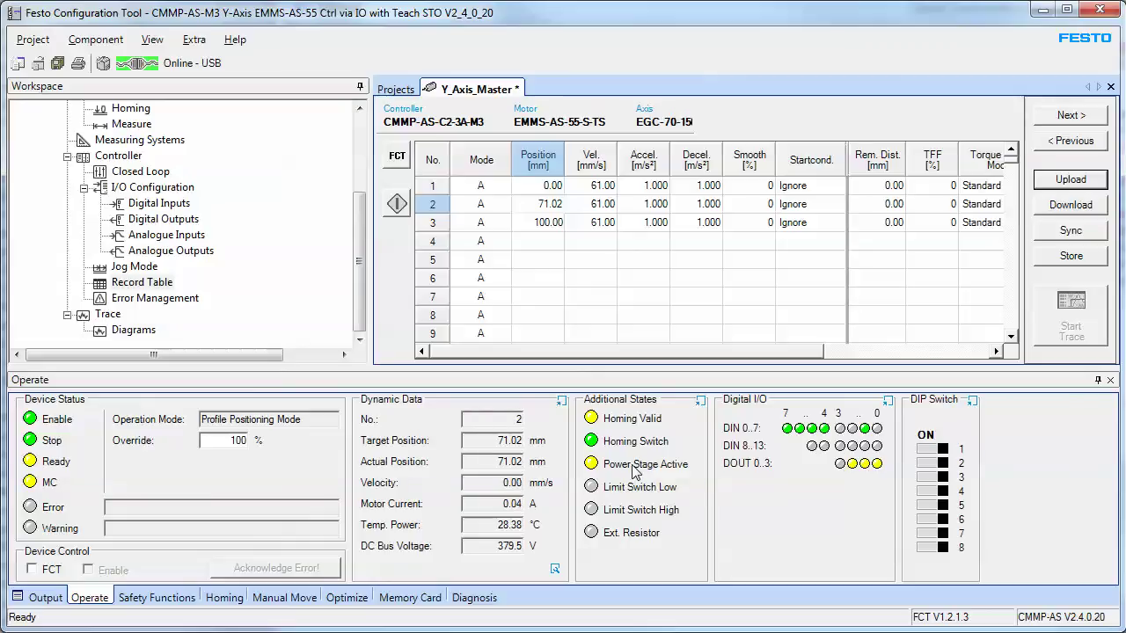
pyautogui.doubleClick(510, 440)
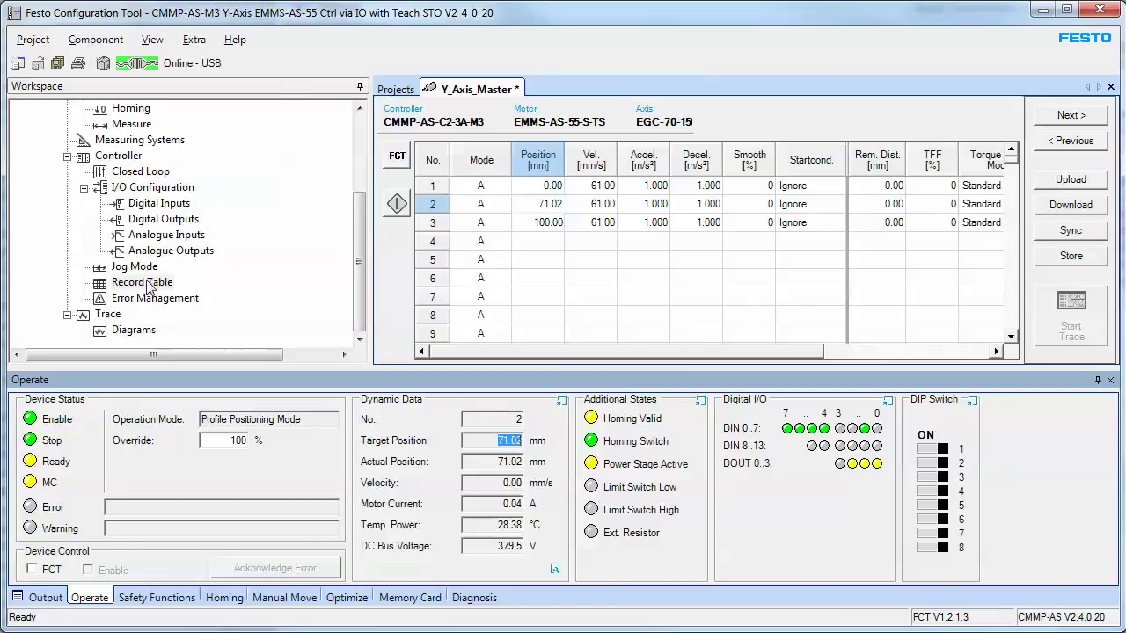
pyautogui.click(155, 205)
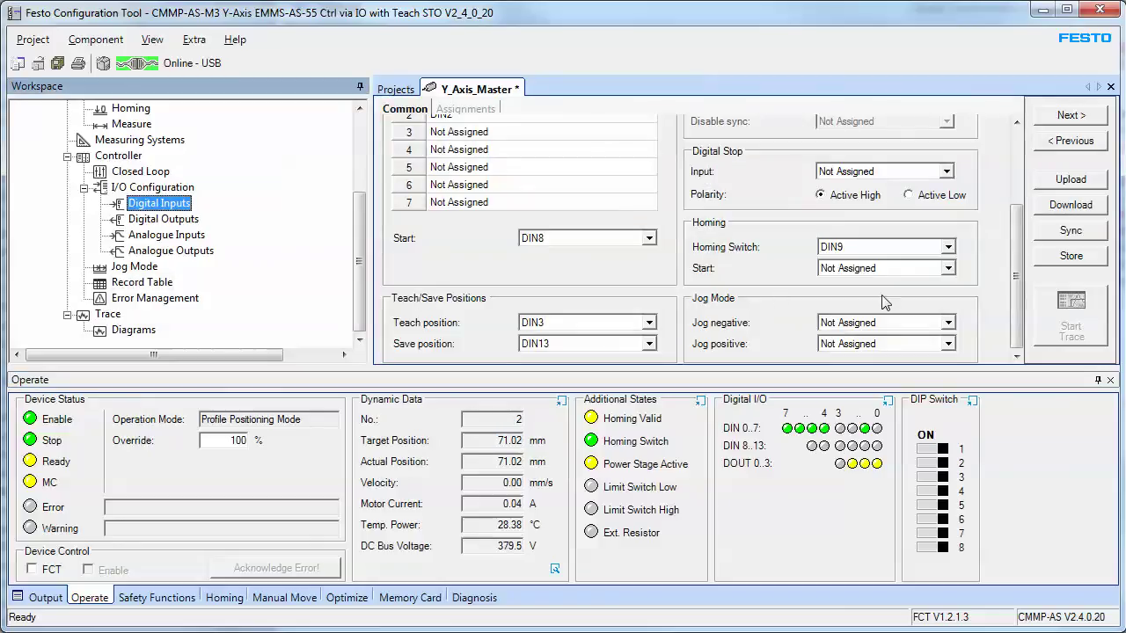